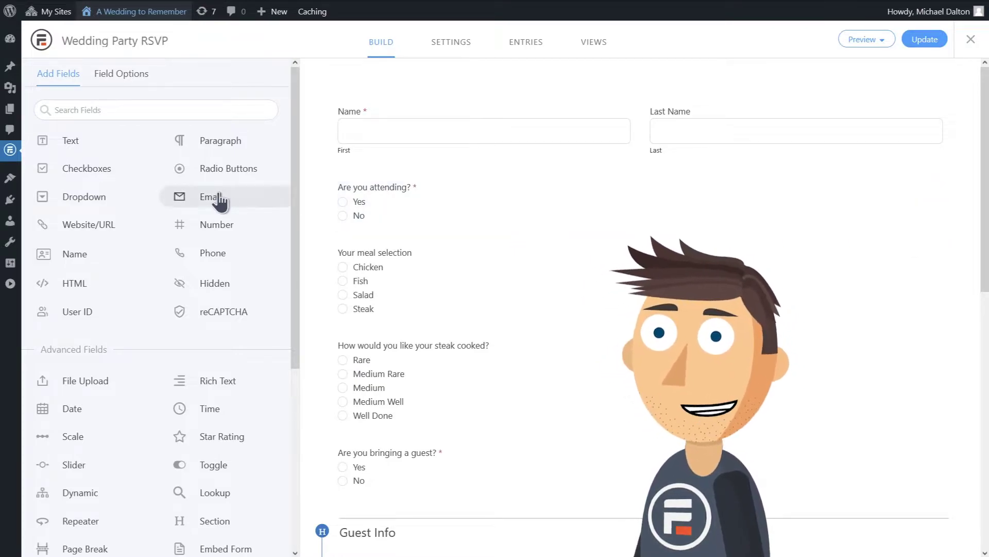
Step: Add an Email field below Name in the RSVP form and update the form
drag(219, 201, 360, 169)
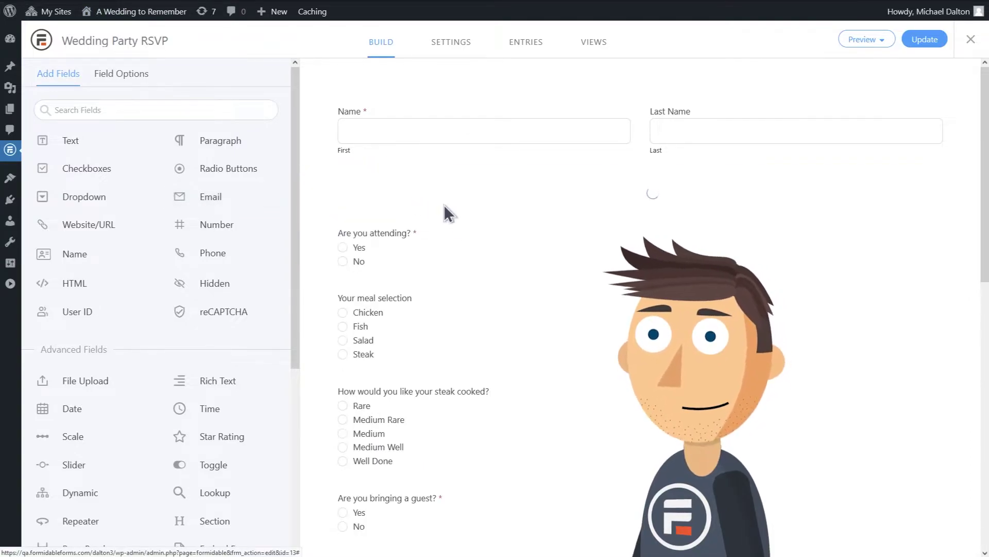
click(920, 40)
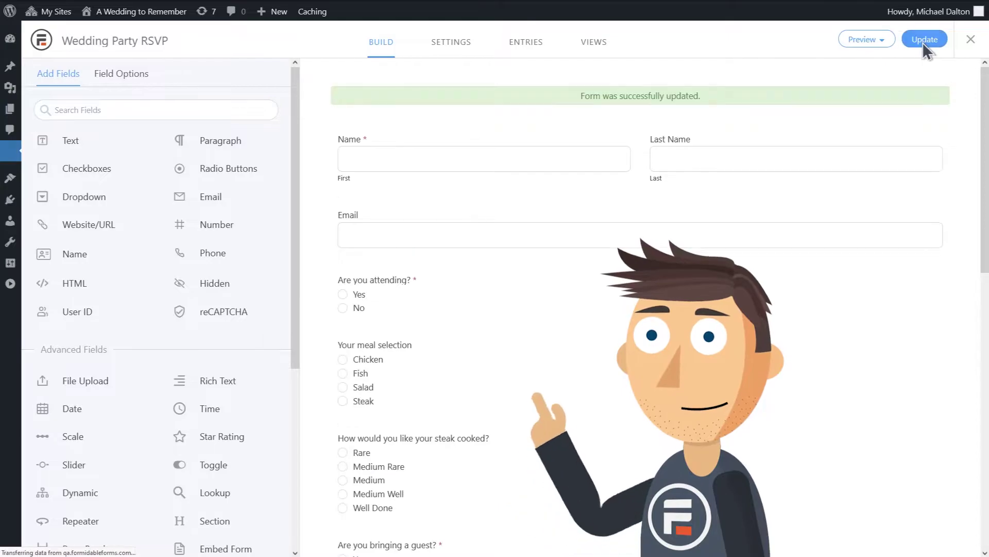
Step: Add a Send Email action sent to Email field [93] with subject 'A Wedding to Remember!'
click(460, 43)
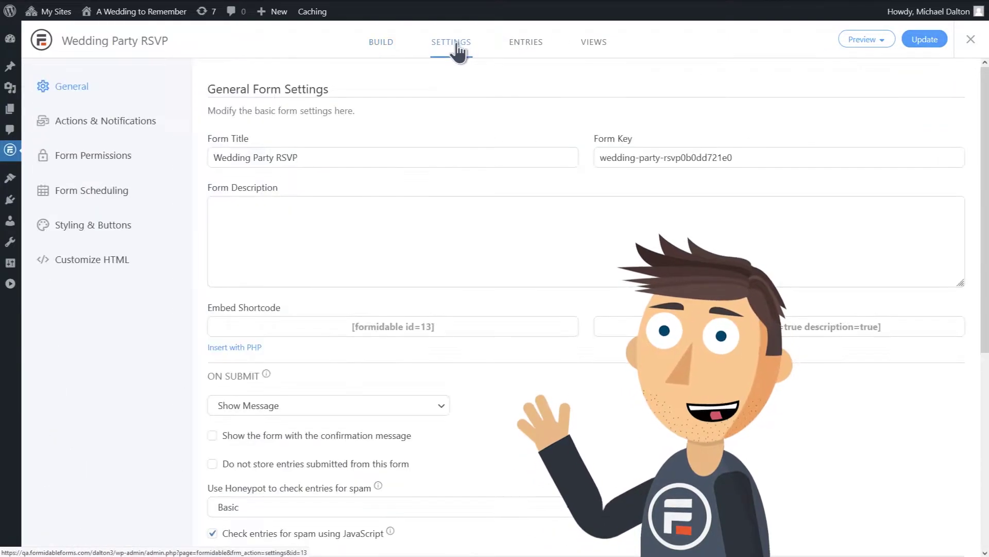
click(123, 121)
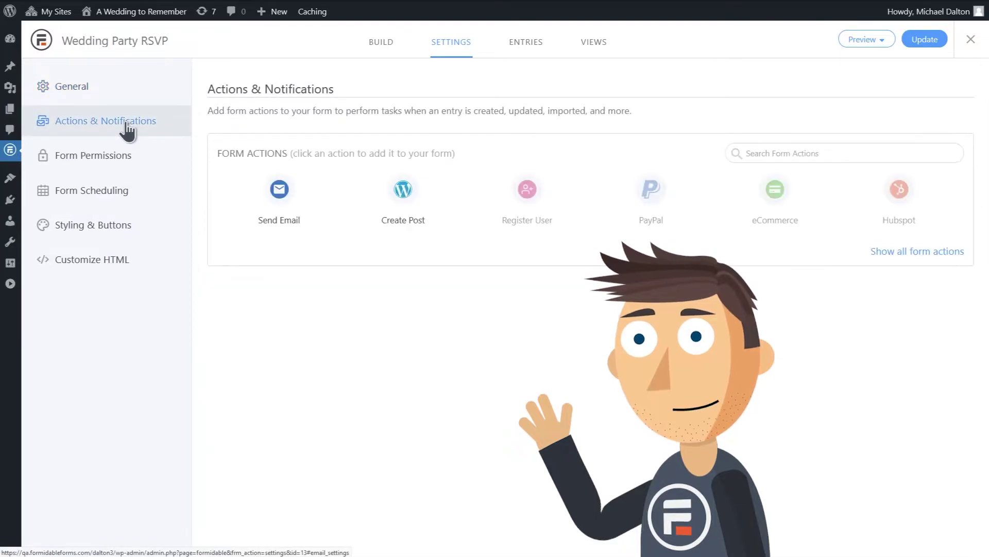
click(279, 191)
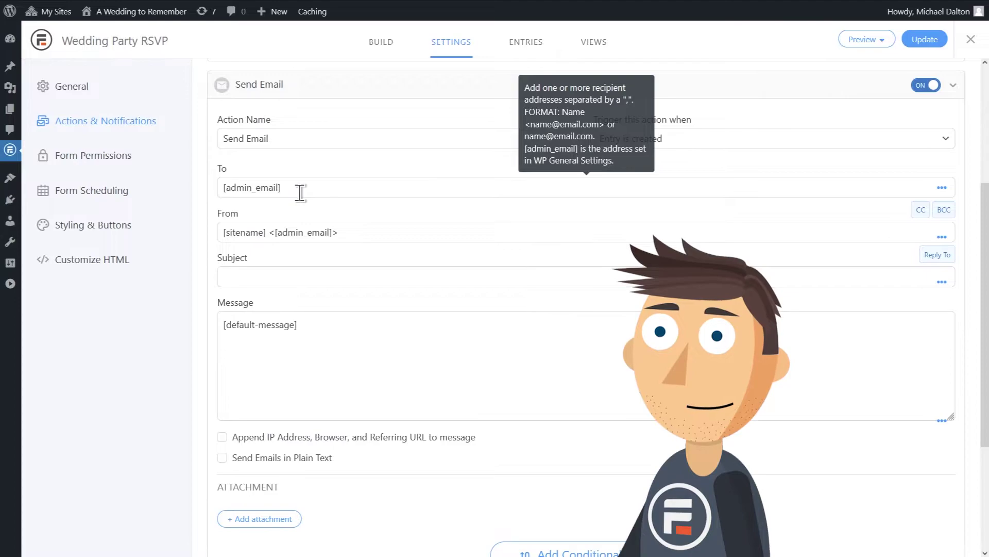
click(300, 192)
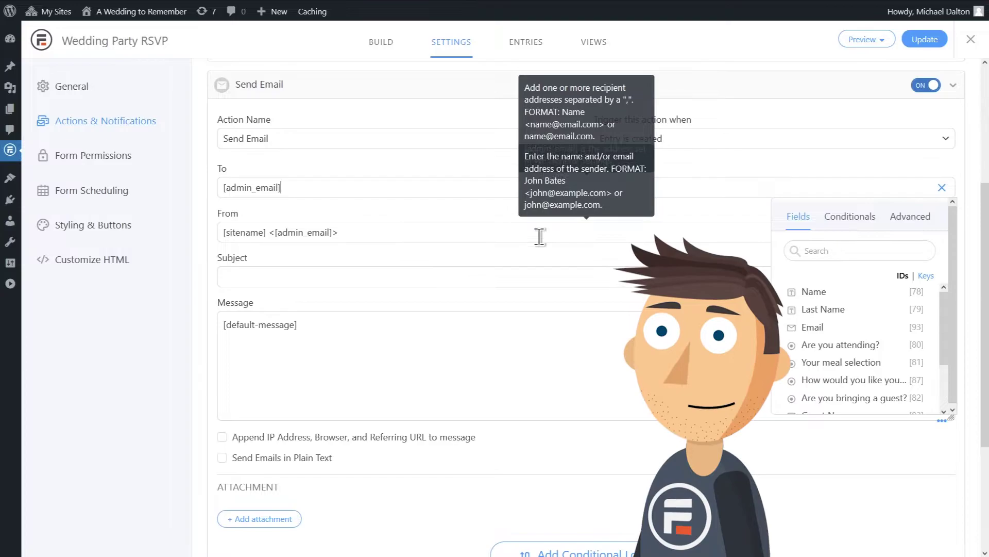
key(BackSpace)
key(BackSpace)
key(BackSpace)
key(BackSpace)
key(BackSpace)
key(BackSpace)
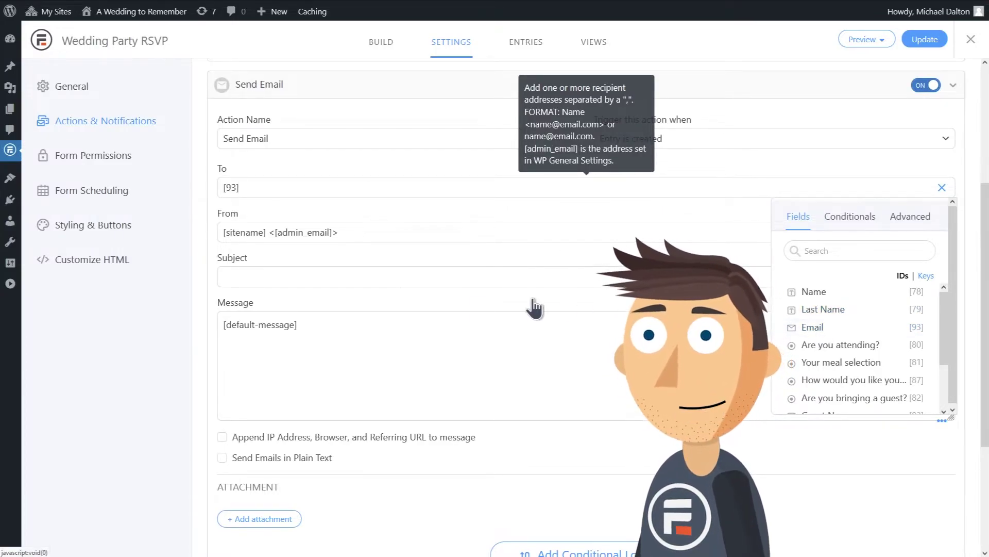
click(412, 277)
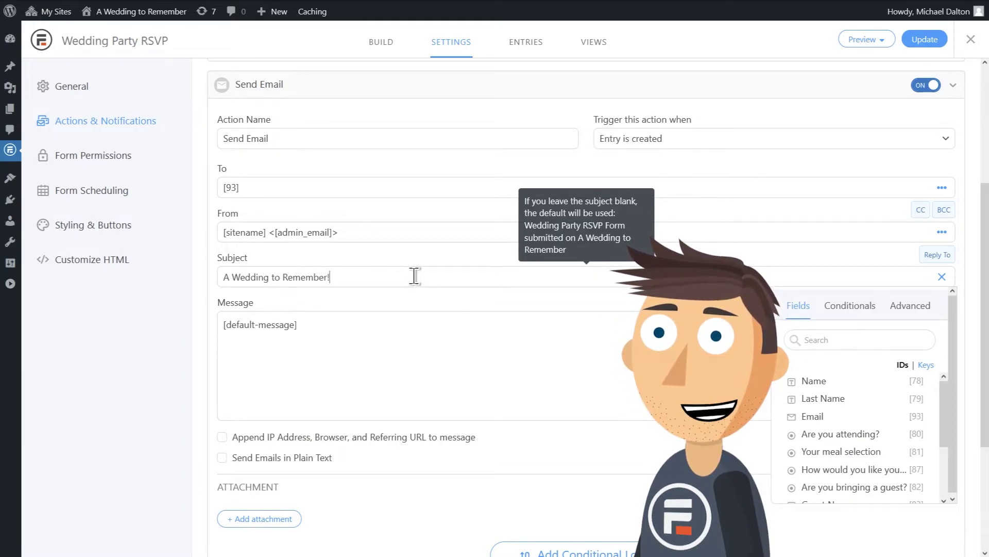
Step: Replace the default message with 'Dear [78], Thank you for RSVPing…' mentioning meal selection [81]
triple_click(359, 336)
key(BackSpace)
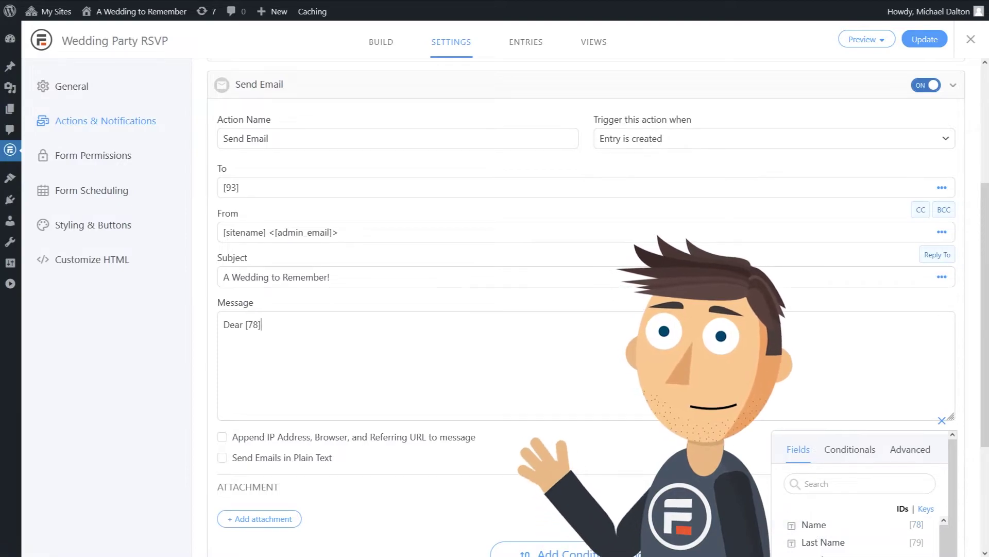
text(, )
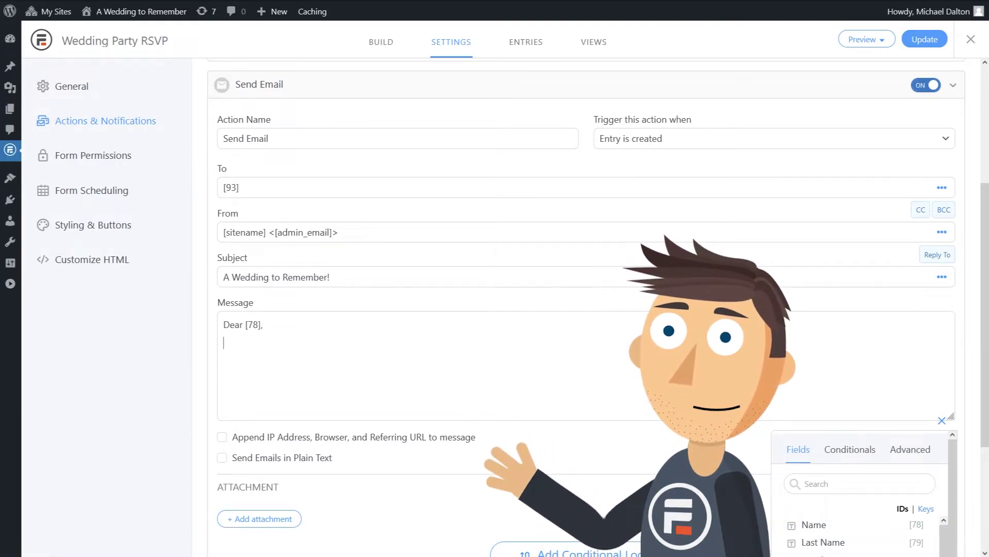
text(Thank you for RSVPing to)
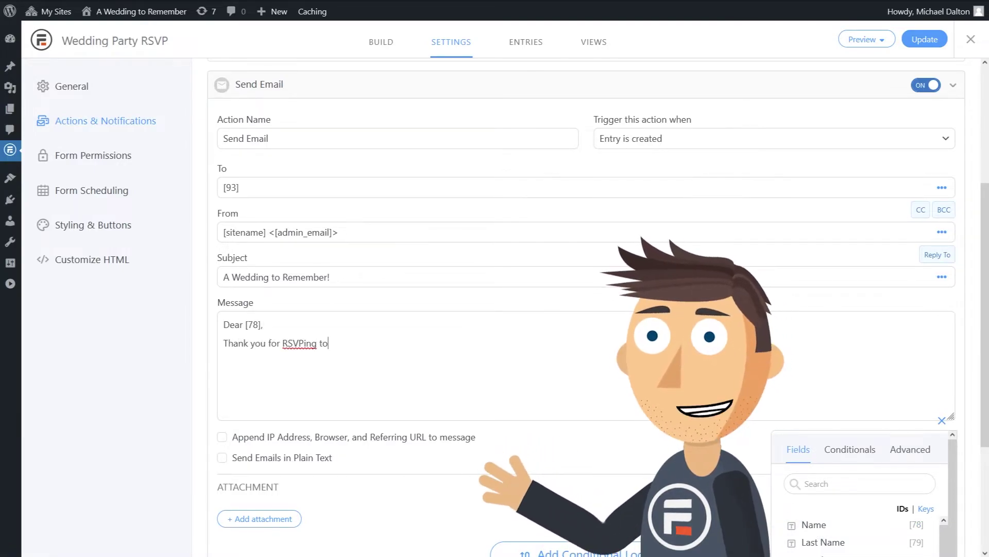
text( A Wedding to Remember, the marriage of )
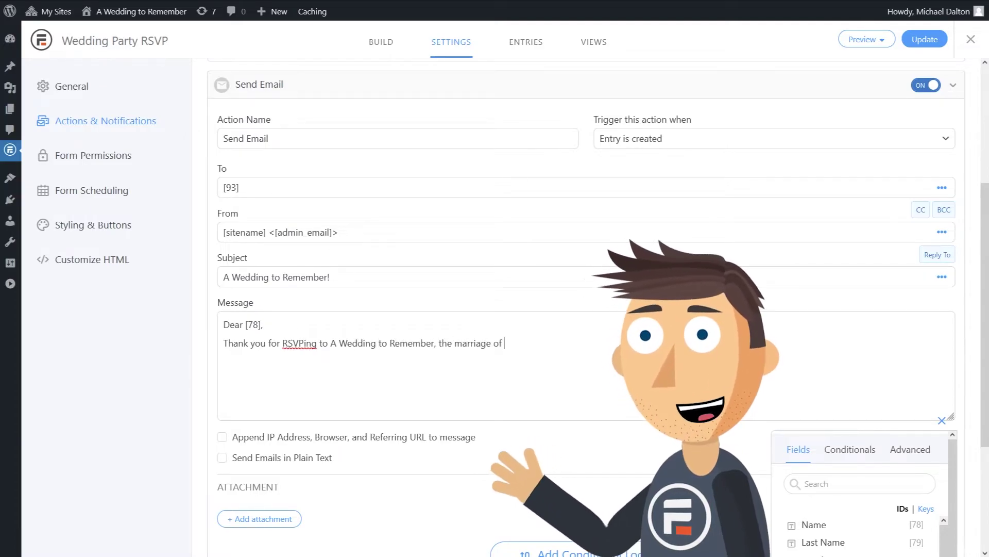
text(What's His Face and So-and-S)
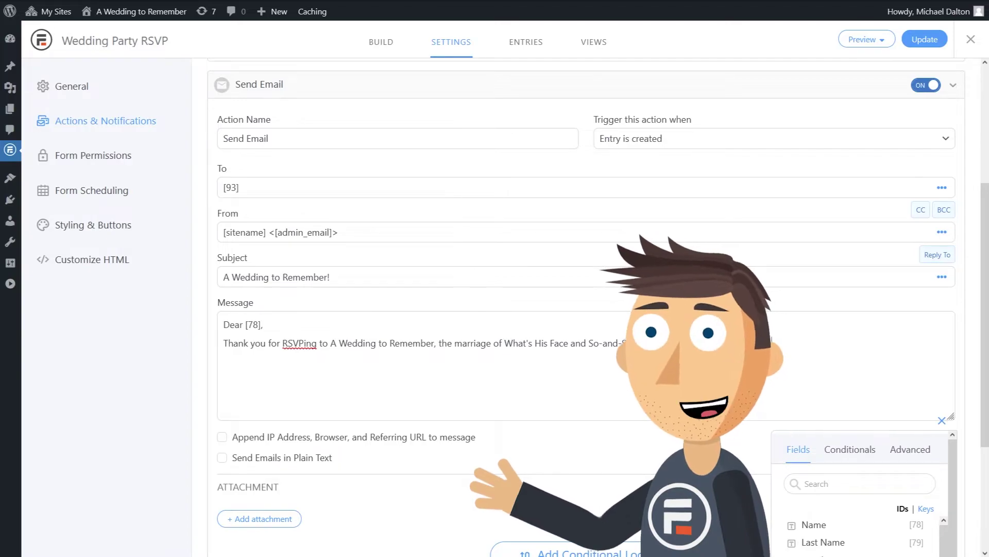
text(o, whose names are so obscure that I now forget. You choose)
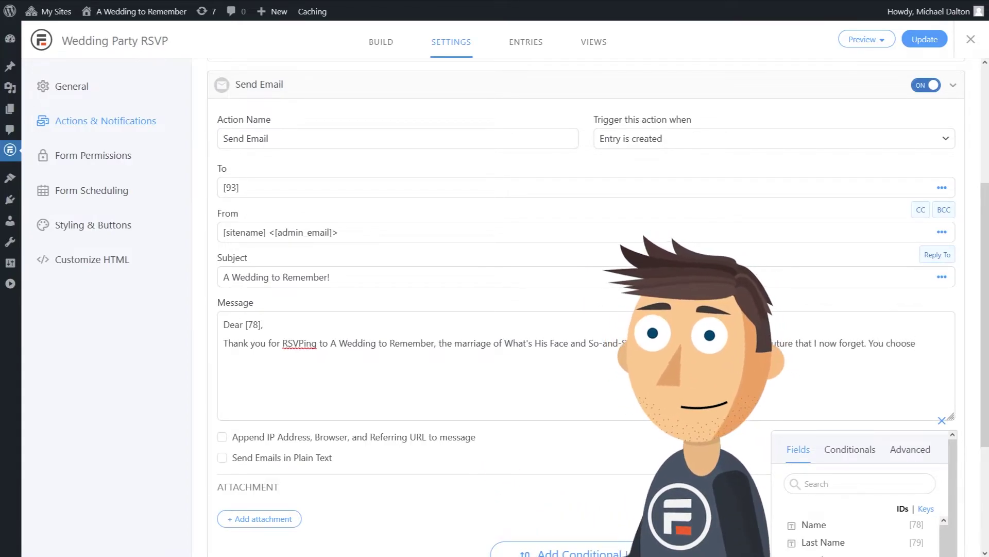
scroll(869, 536, down, 3)
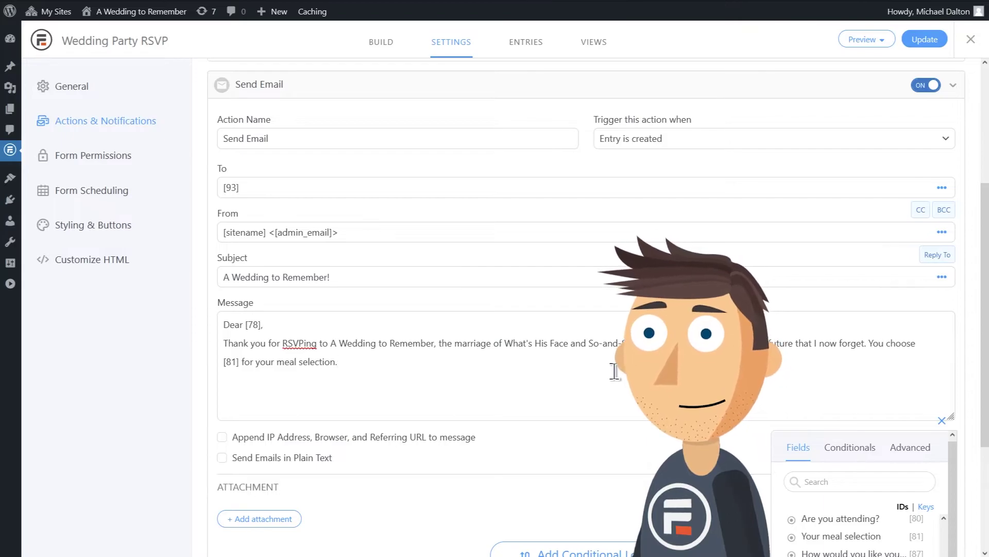
click(942, 420)
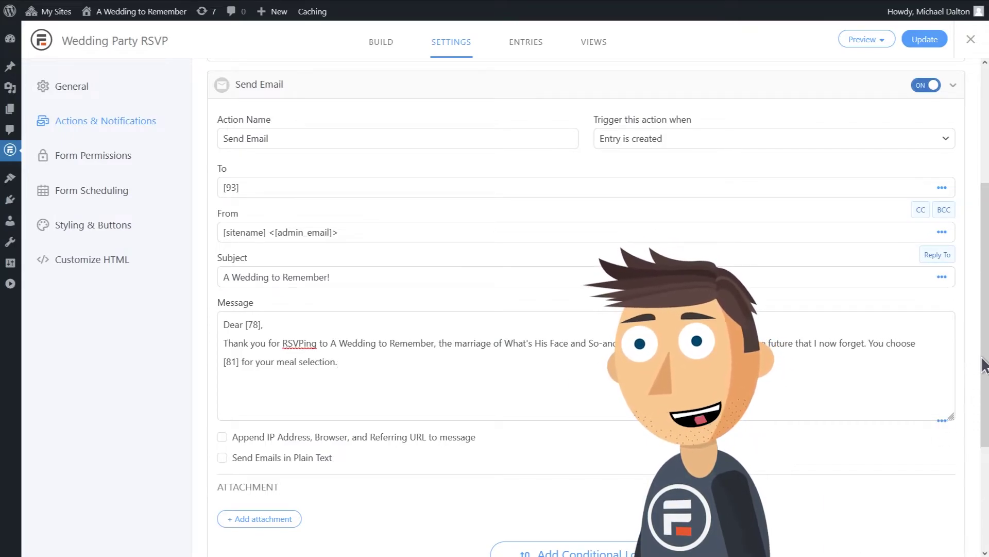
scroll(983, 364, down, 3)
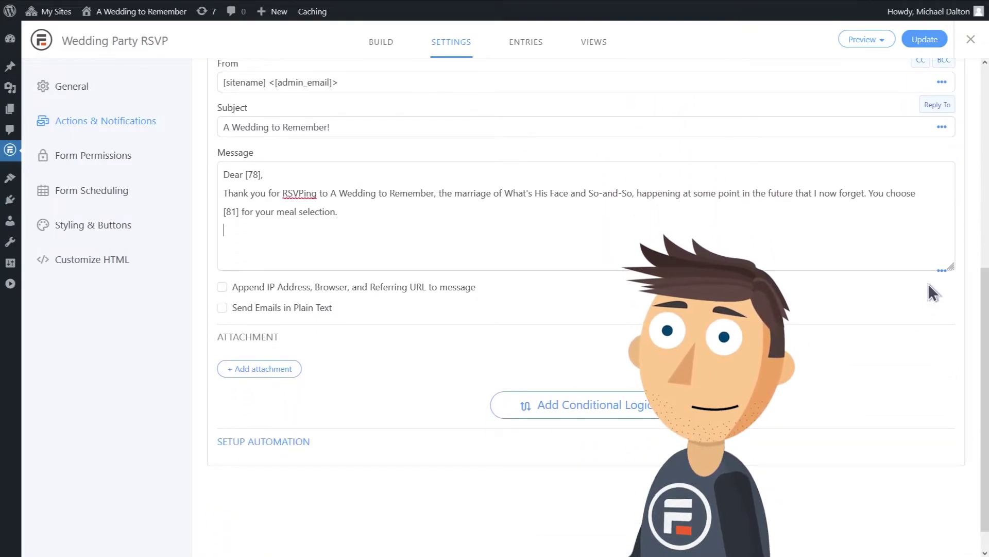
Step: Insert a conditional shortcode [if 82 equals="Yes"] for the bringing-a-guest question into the message
click(942, 271)
click(860, 304)
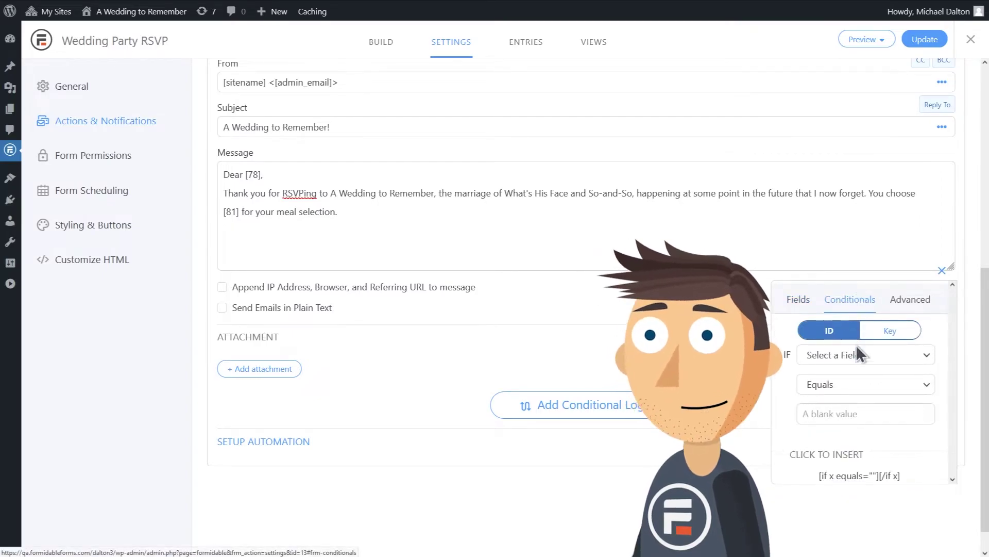
click(860, 361)
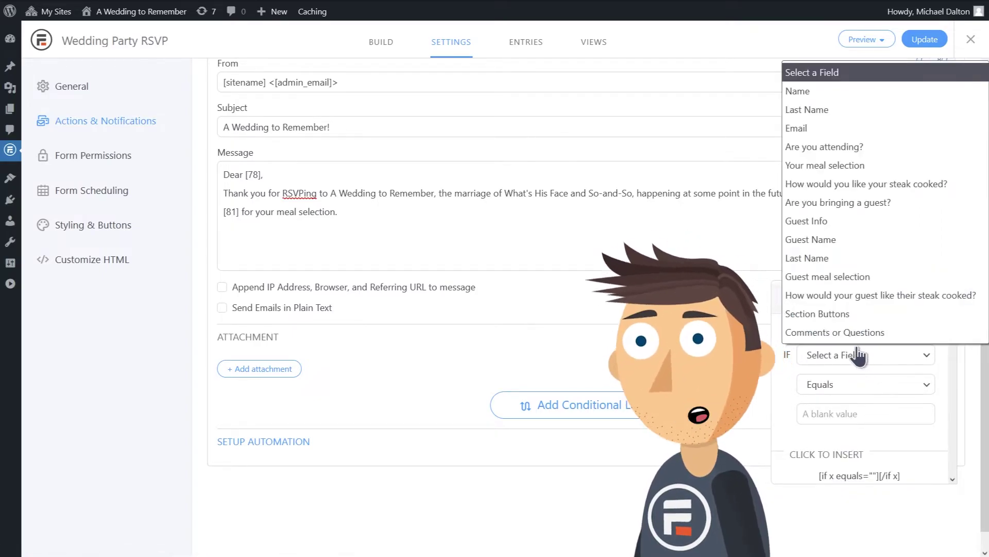
click(853, 203)
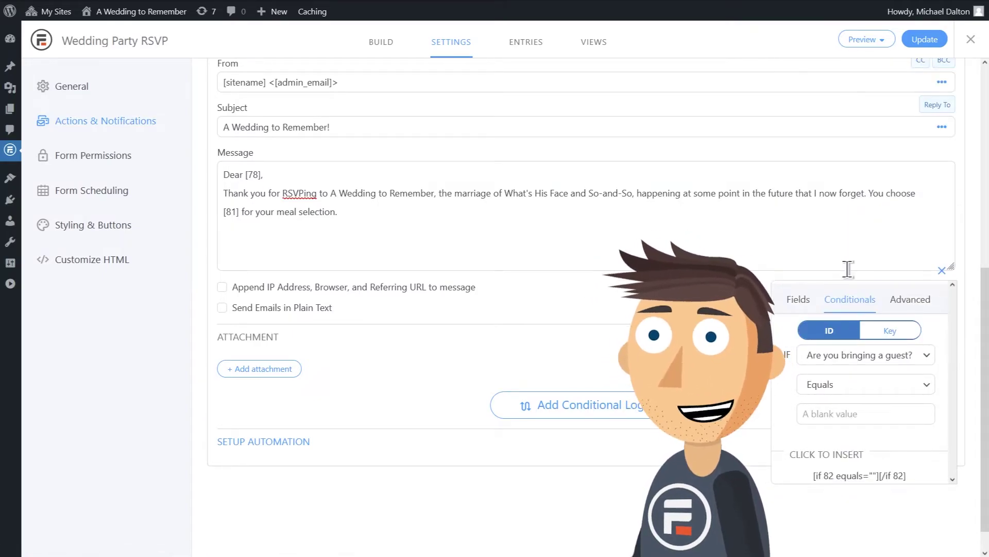
click(843, 412)
text(Yes)
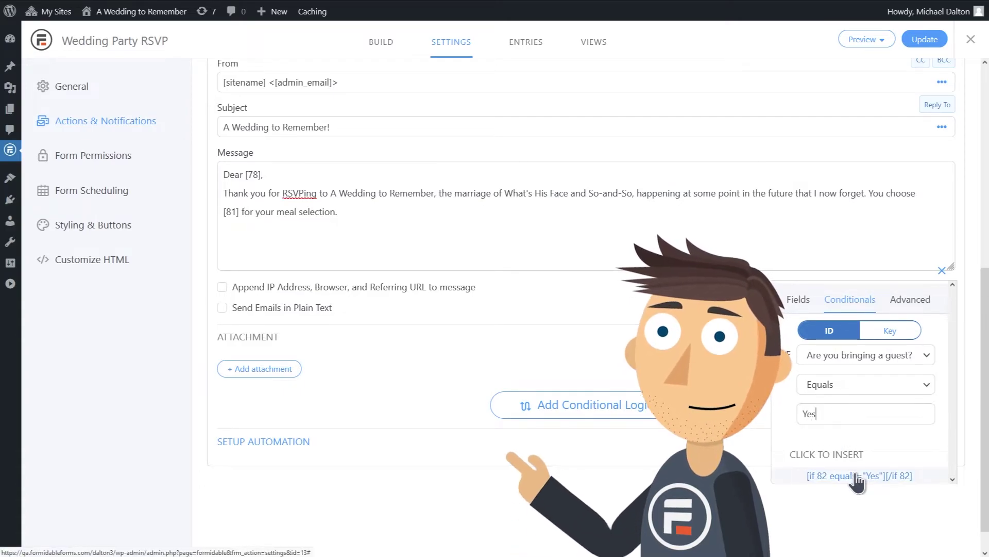
click(857, 476)
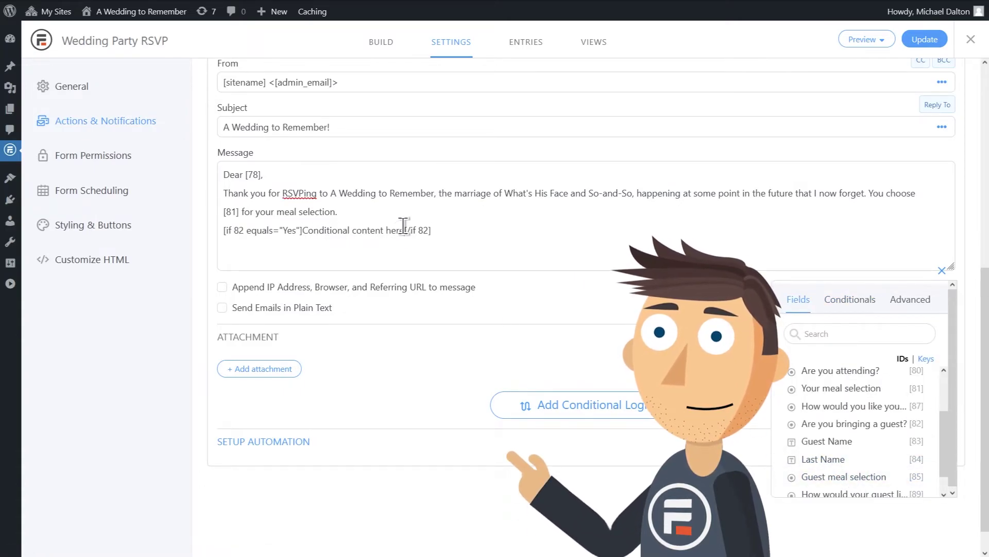
Step: Fill the conditional block with 'your guest, [83], will be having the [85].'
drag(405, 230, 304, 230)
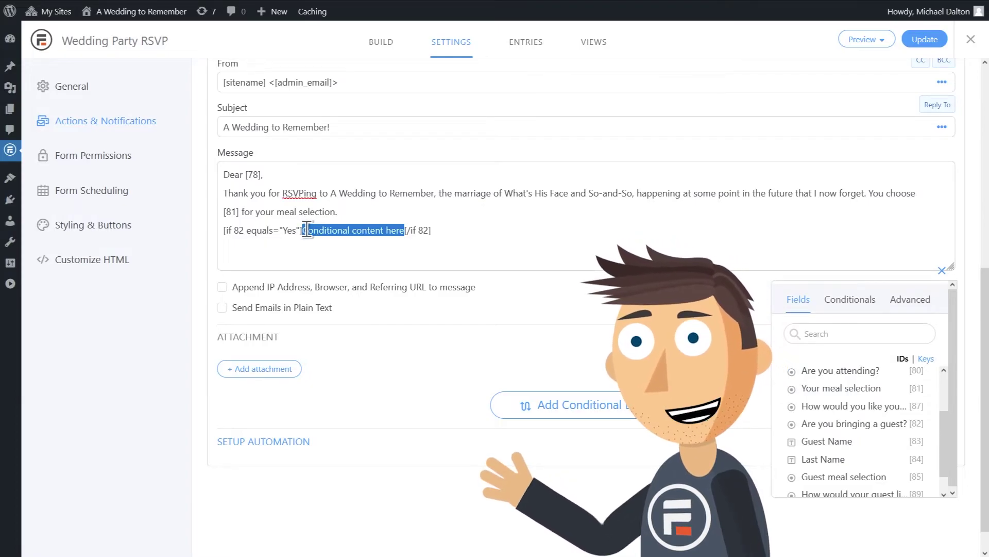
text(your guest,)
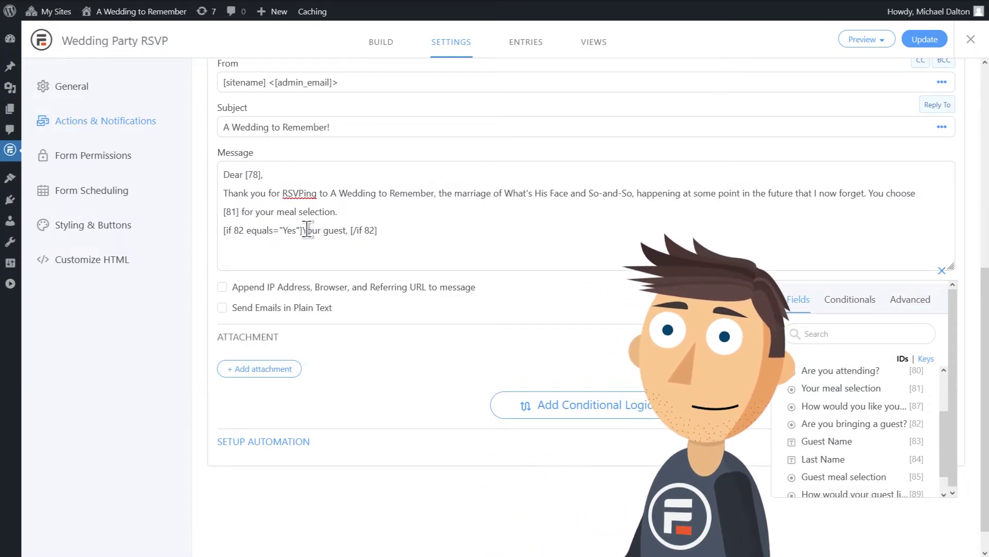
click(830, 443)
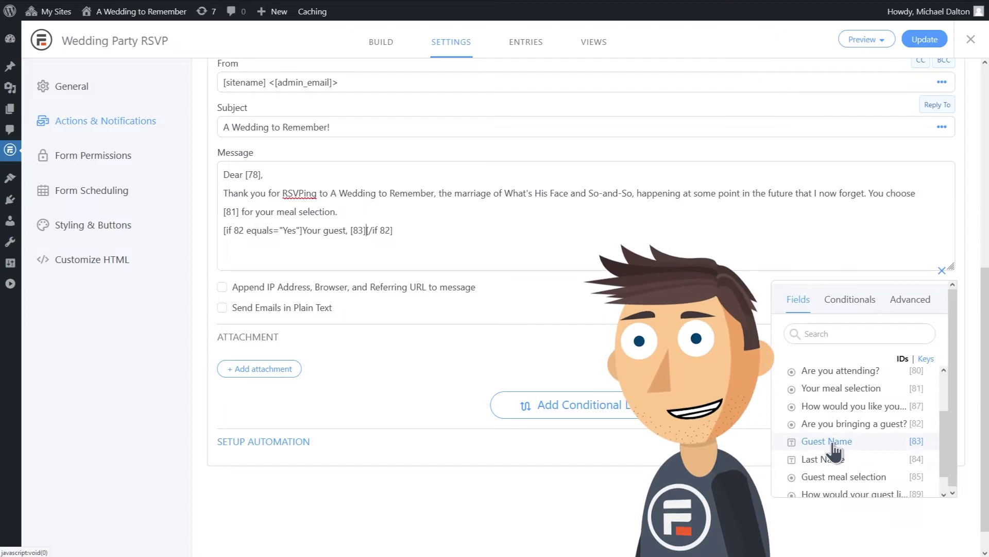
text(, will be h)
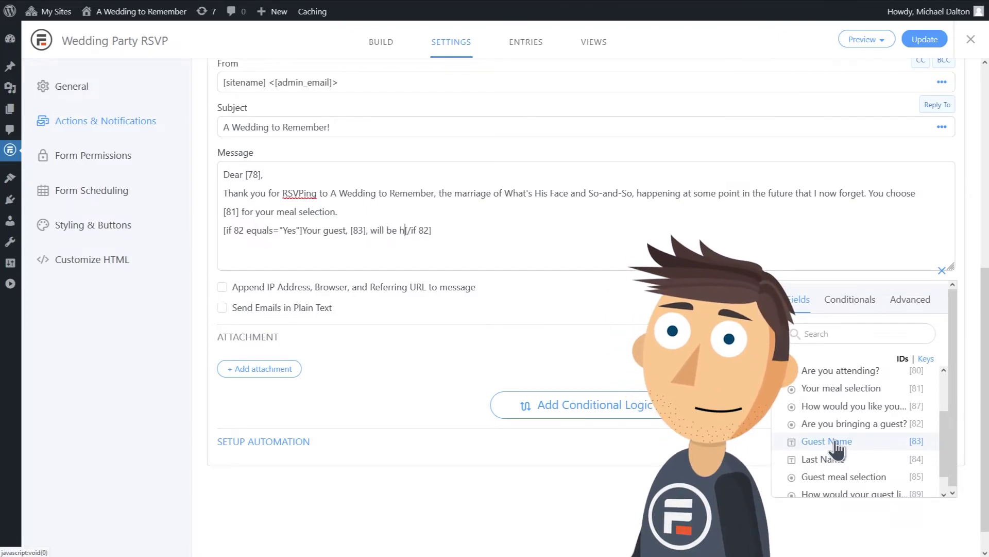
text(aving the [85)
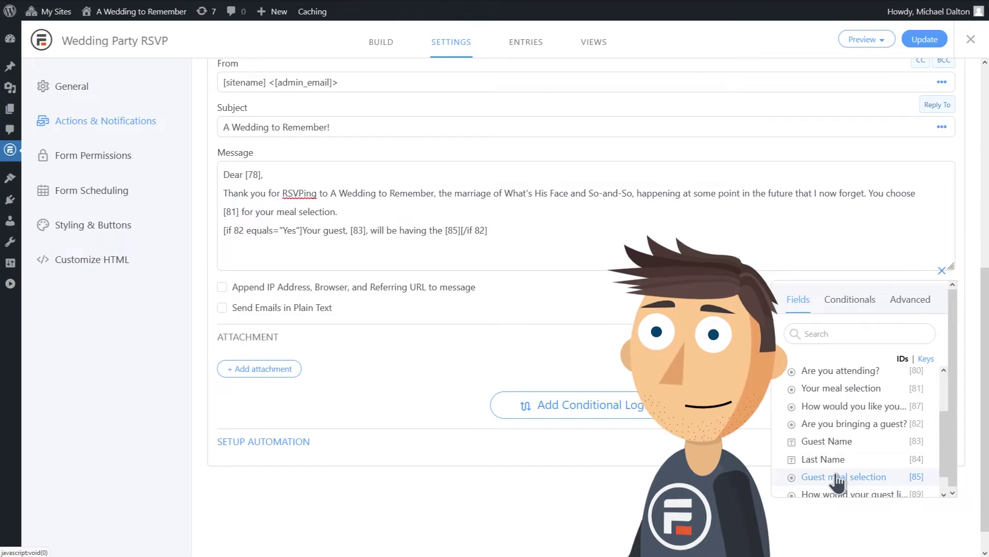
click(837, 477)
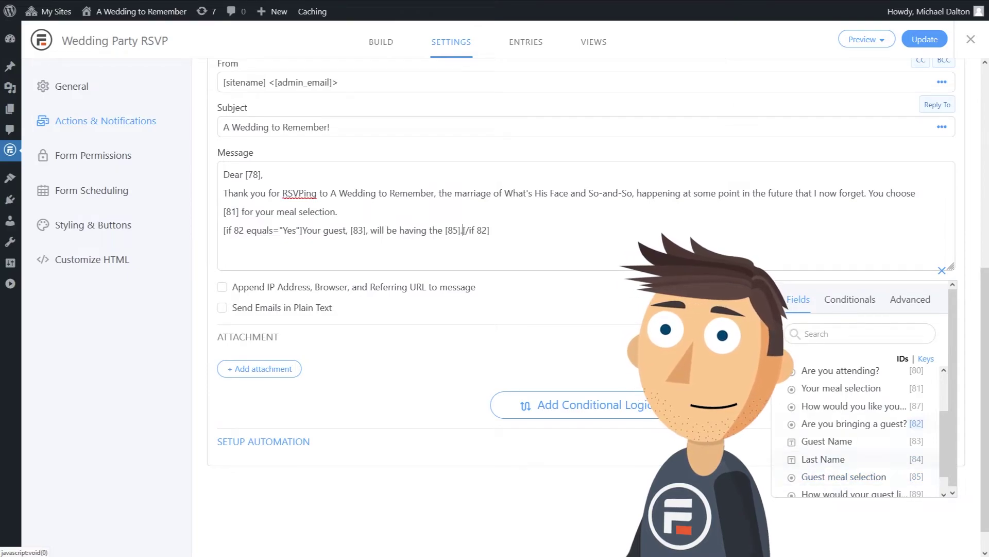
text(.)
Step: Add the closing line 'Thank you again! We'll see you (relatively) soon.'
click(583, 243)
key(Return)
text(Thank you )
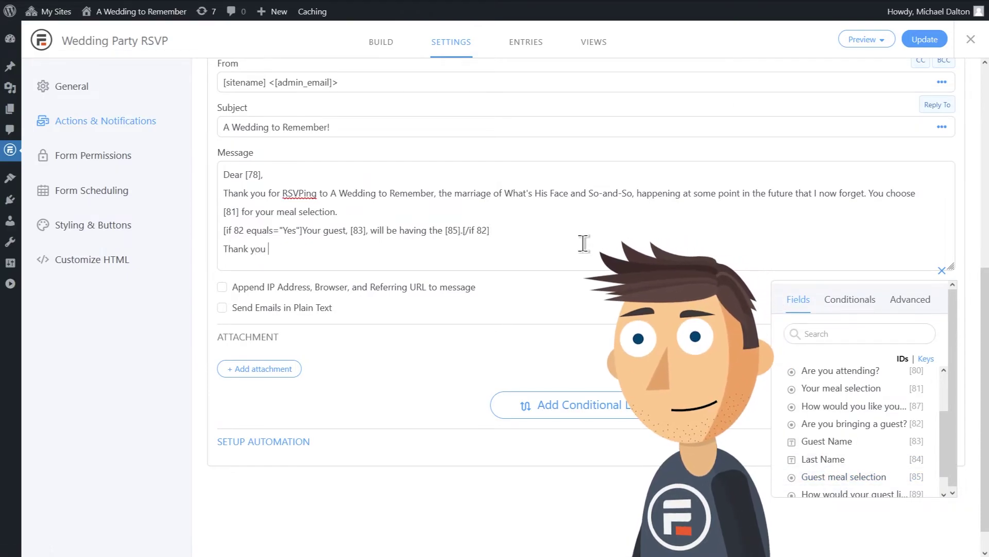
text(again! We'll see you (relatively) soon.)
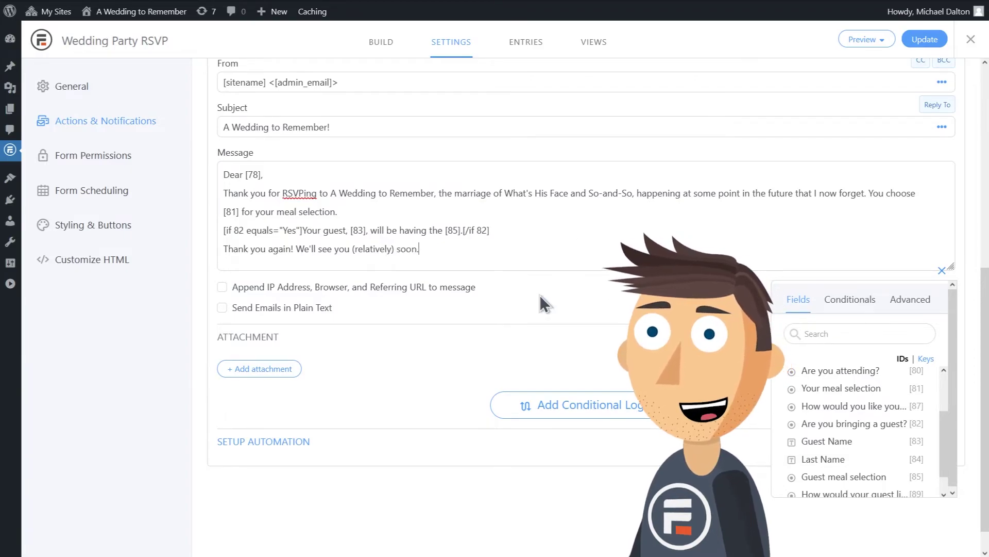
click(527, 351)
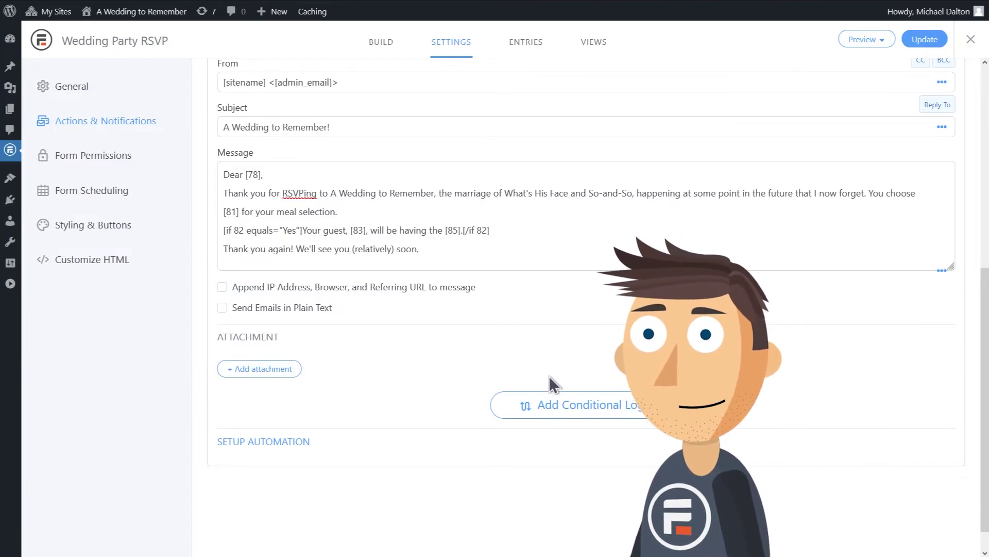
Step: Add conditional logic: Don't do this action if 'Are you attending?' is equal to 'No'
click(564, 409)
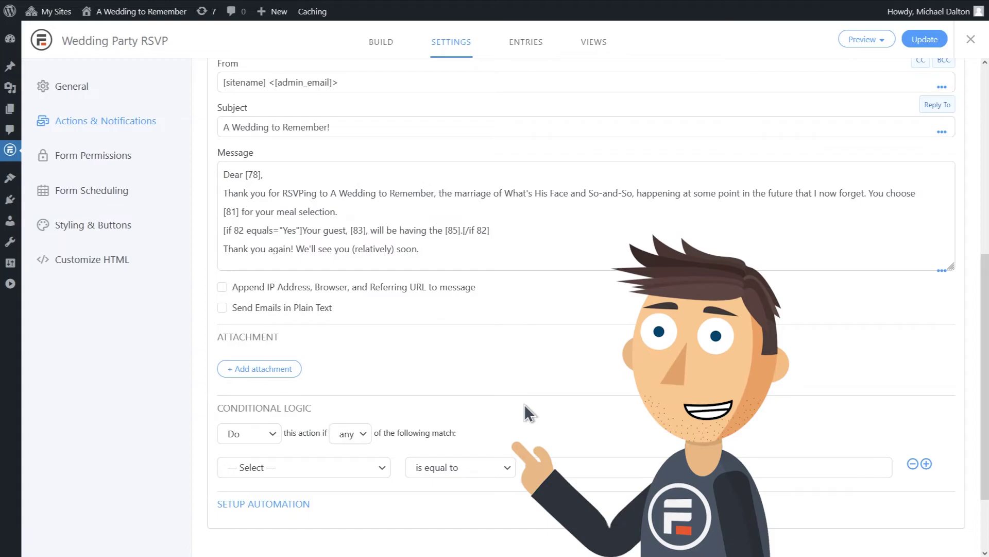
click(266, 438)
click(248, 473)
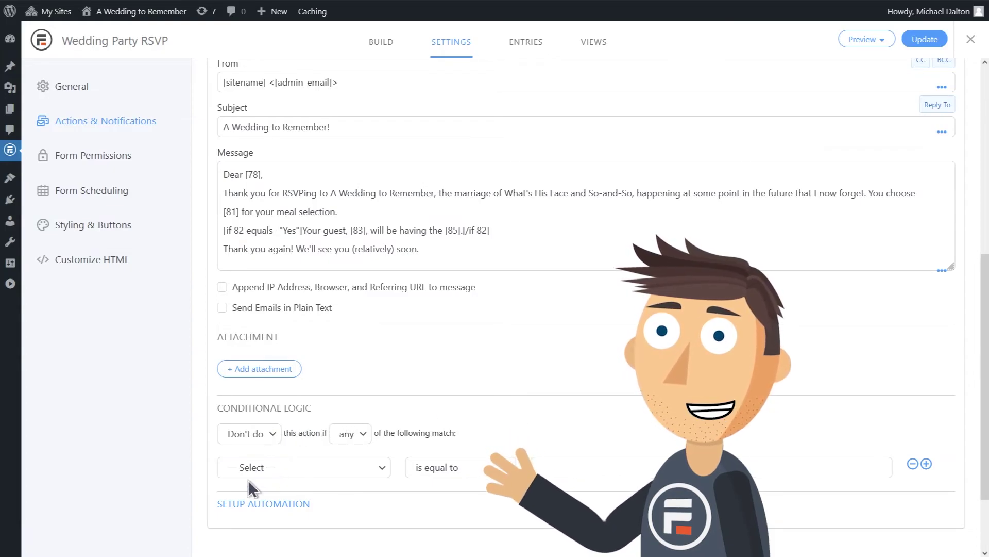
click(304, 470)
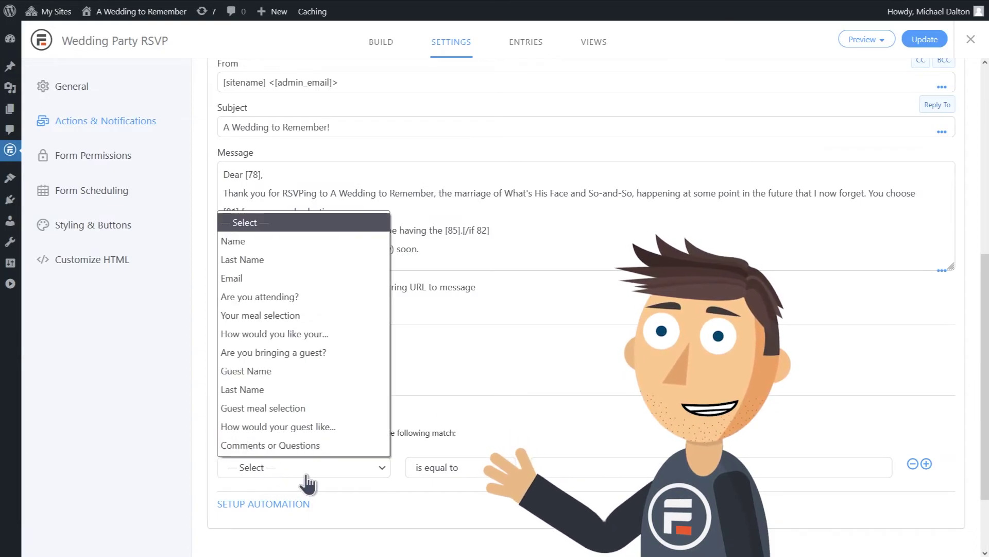
click(293, 299)
click(547, 476)
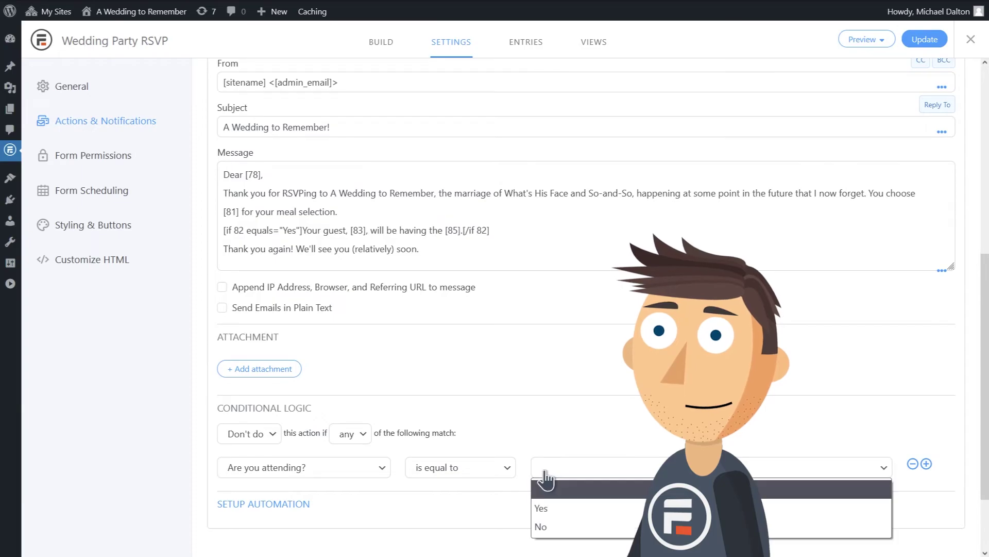
click(547, 530)
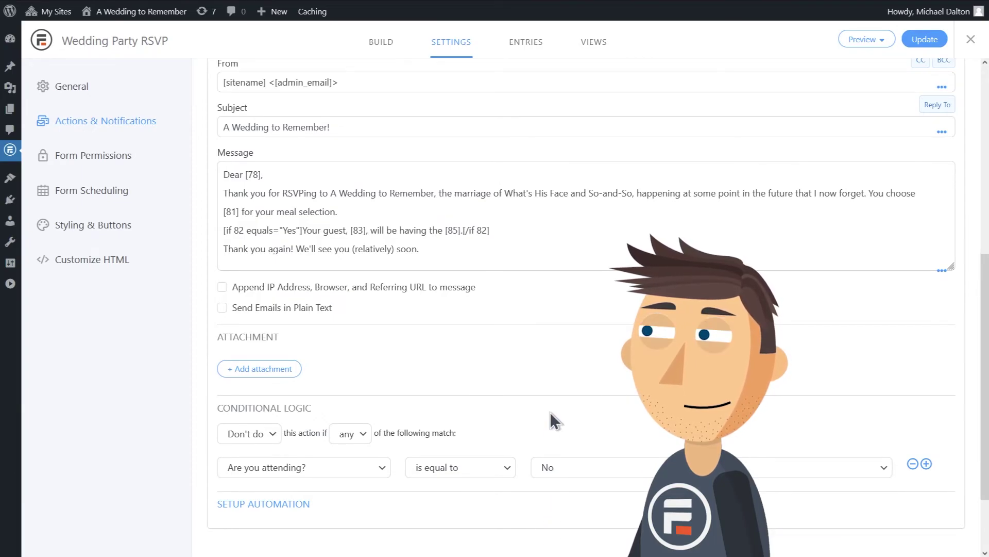
scroll(549, 412, down, 2)
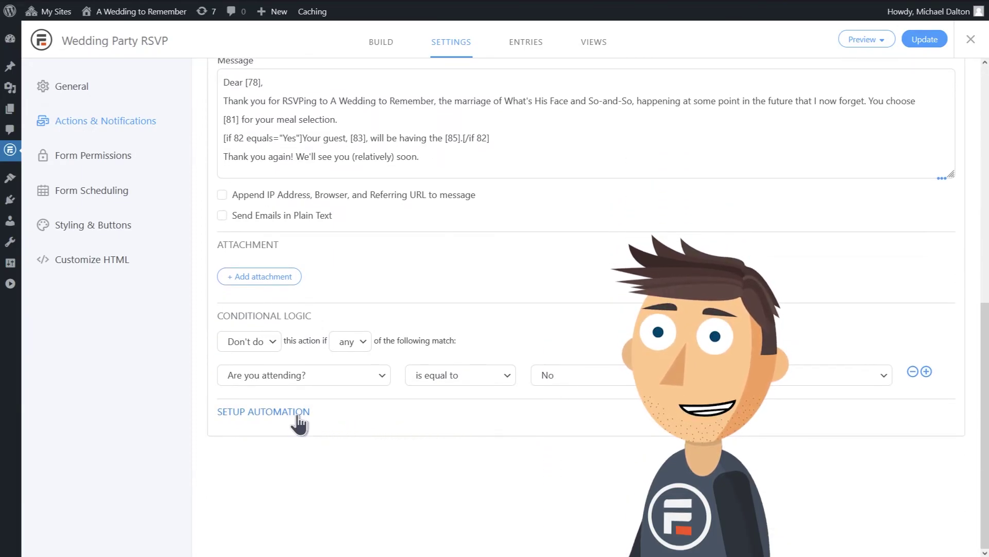
Step: Set up automation to send this notification 1 Days After Create Date
click(298, 415)
scroll(405, 416, down, 4)
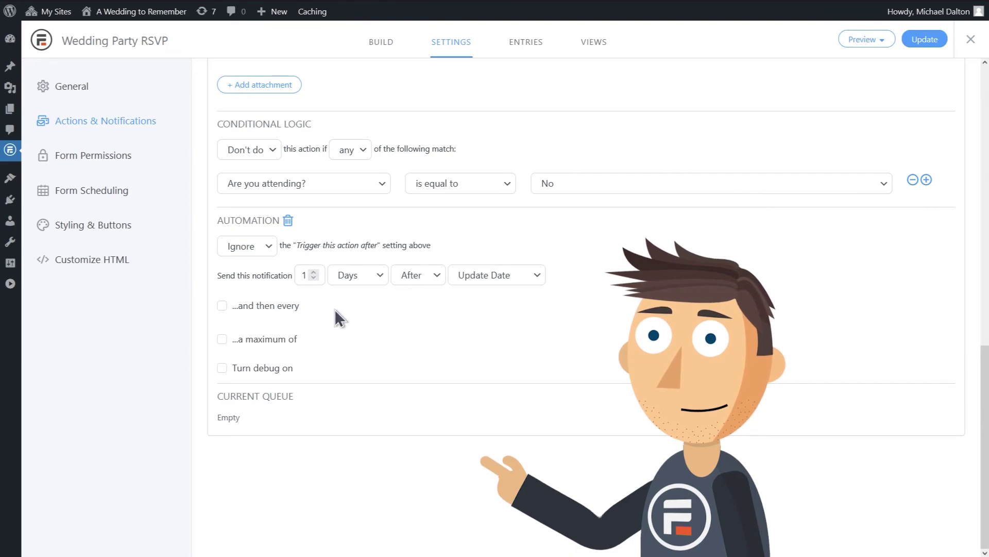
click(466, 278)
click(471, 316)
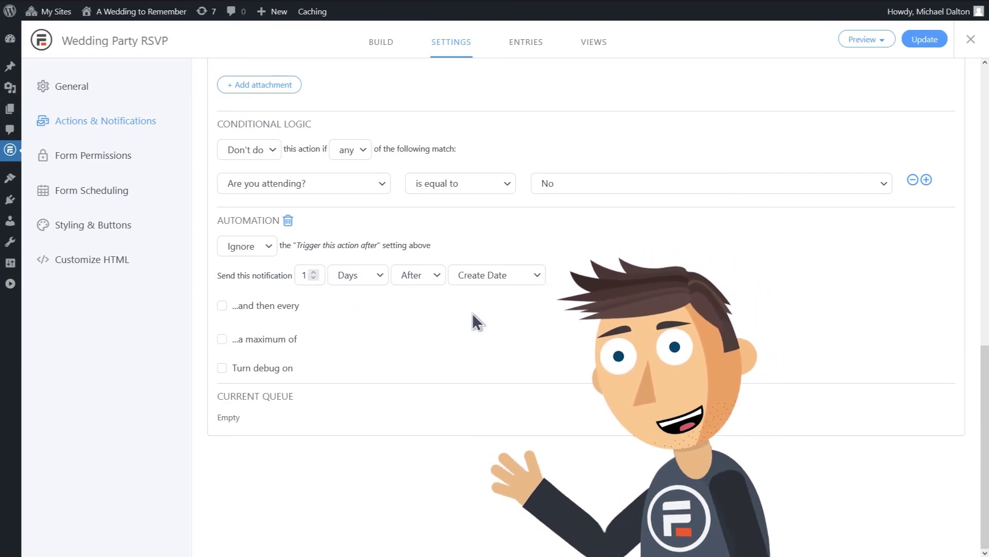